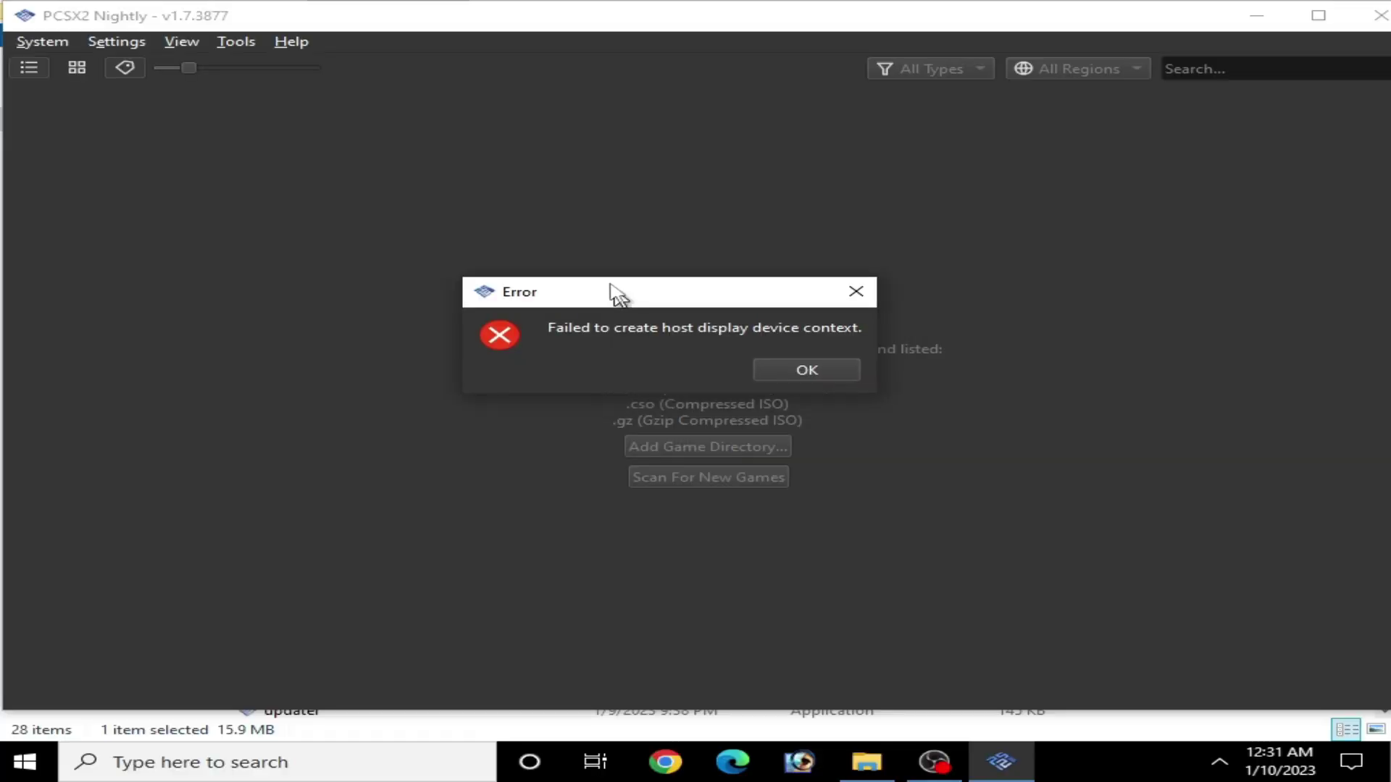
# Dismiss the display error, try starting Tekken 3 Track 1.bin, and dismiss the new error
pyautogui.moveTo(611, 292)
pyautogui.mouseDown()
pyautogui.moveTo(605, 272)
pyautogui.moveTo(692, 266)
pyautogui.moveTo(651, 239)
pyautogui.mouseUp()
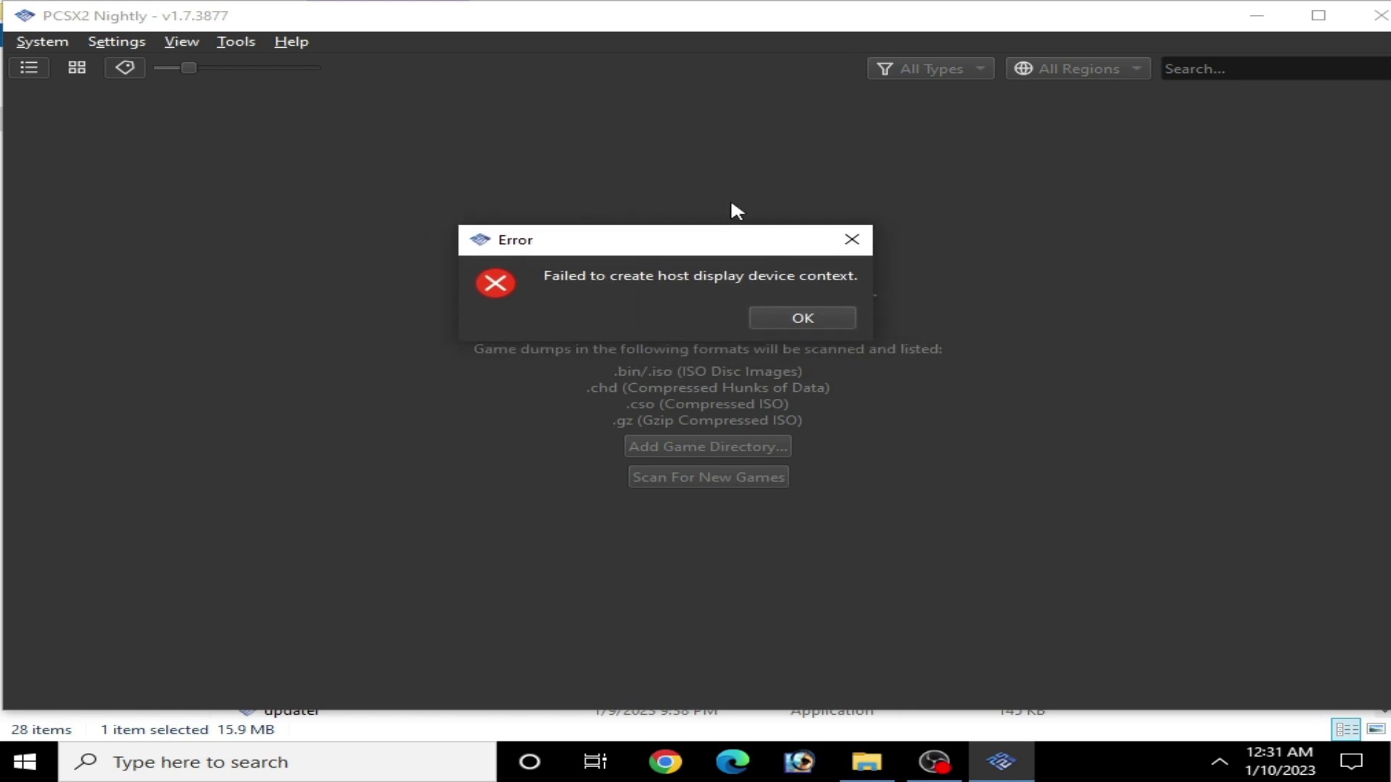
pyautogui.click(824, 317)
pyautogui.click(42, 42)
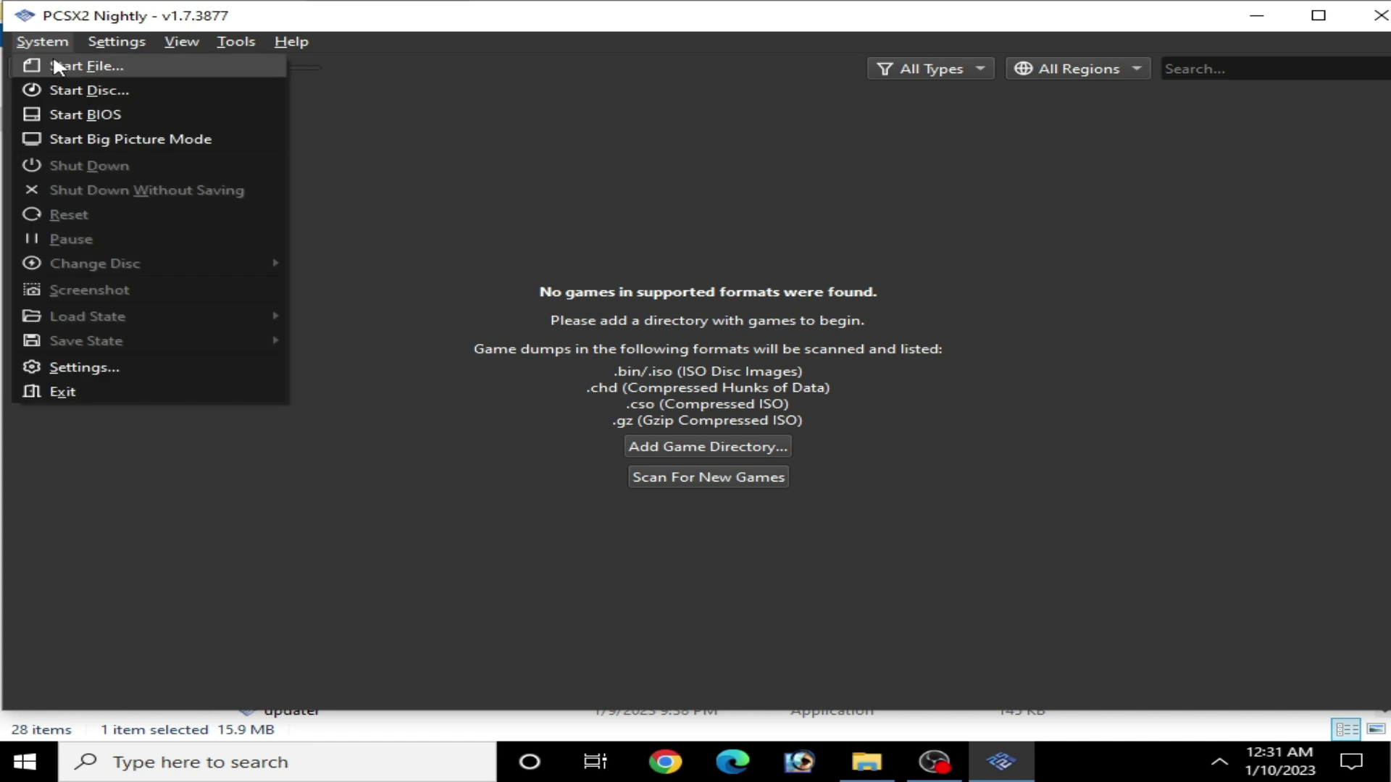
pyautogui.click(60, 69)
pyautogui.doubleClick(424, 180)
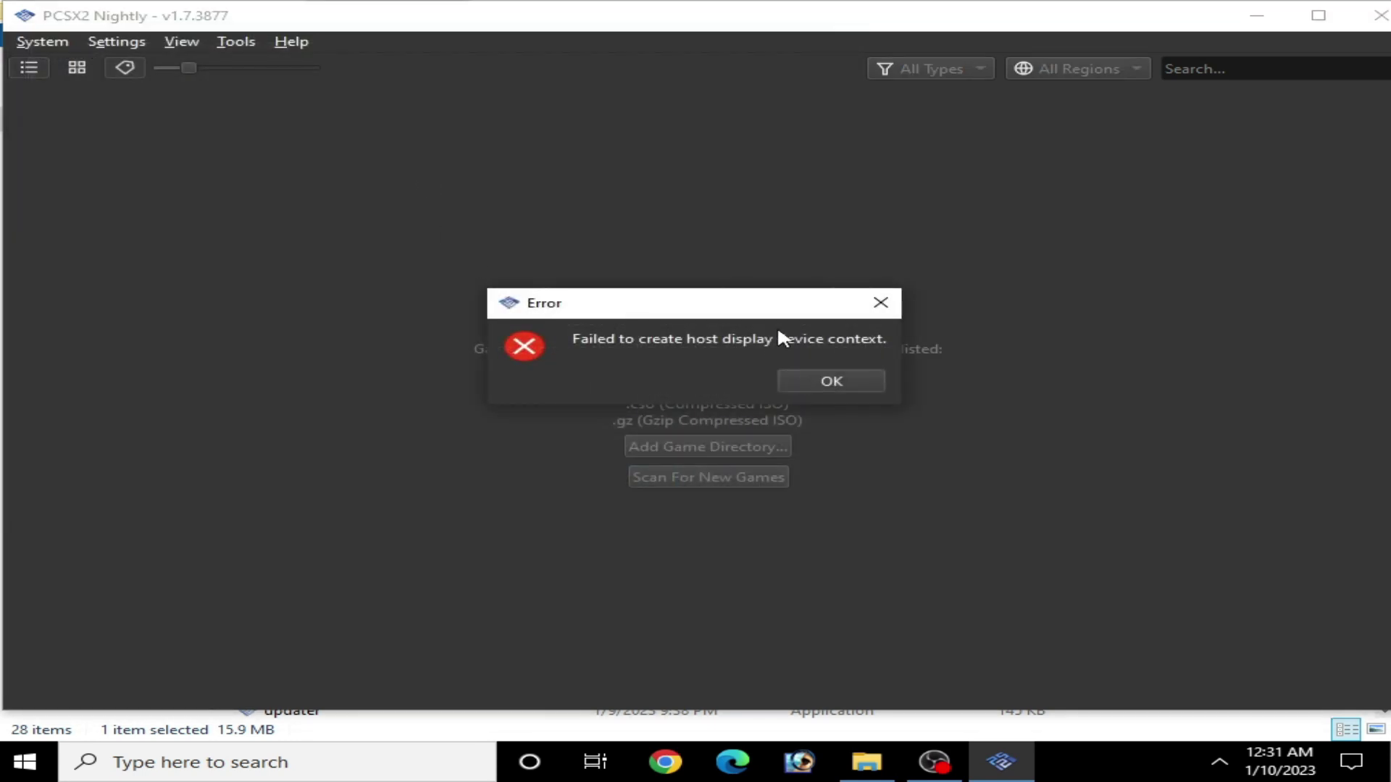
pyautogui.click(823, 382)
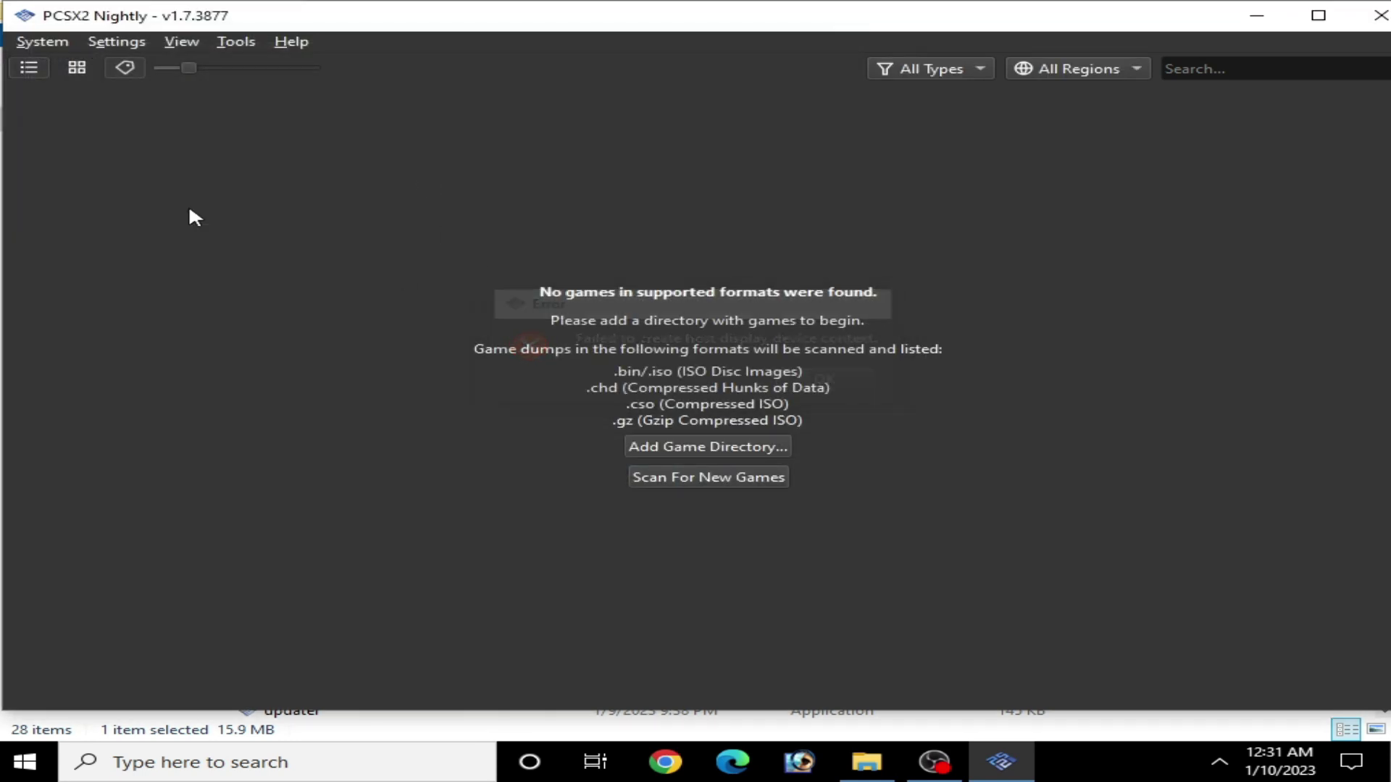
# Try starting Tekken 3 Track 2.bin and dismiss its display error
pyautogui.click(32, 44)
pyautogui.click(50, 64)
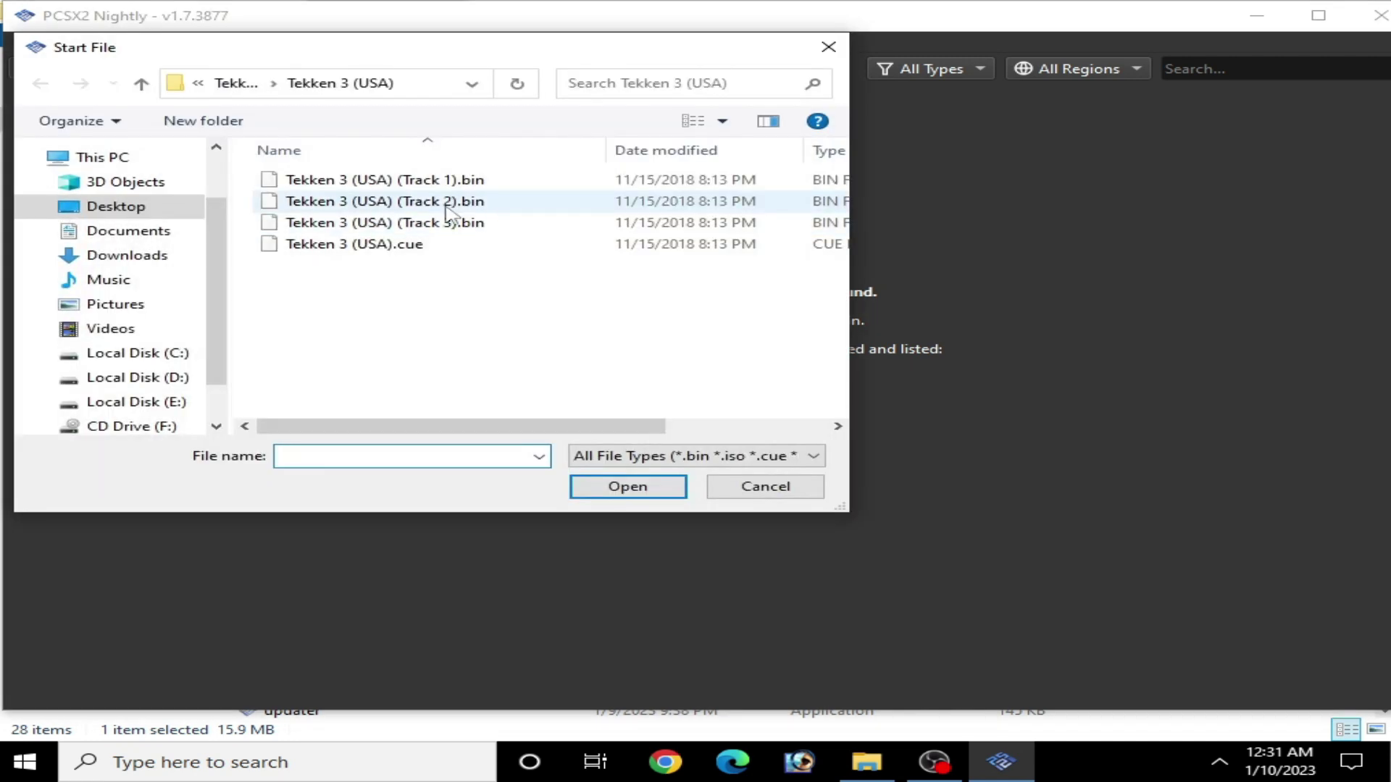
pyautogui.doubleClick(450, 202)
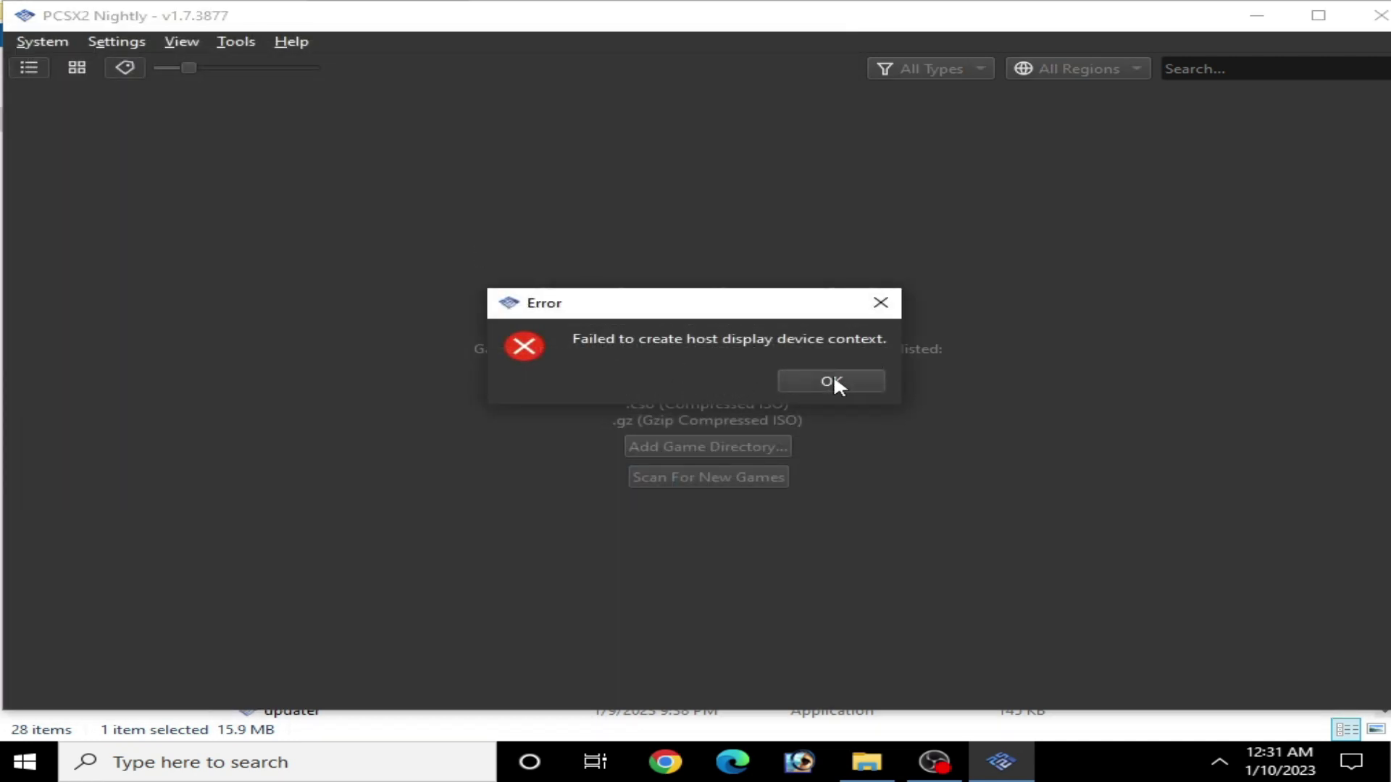
pyautogui.click(832, 383)
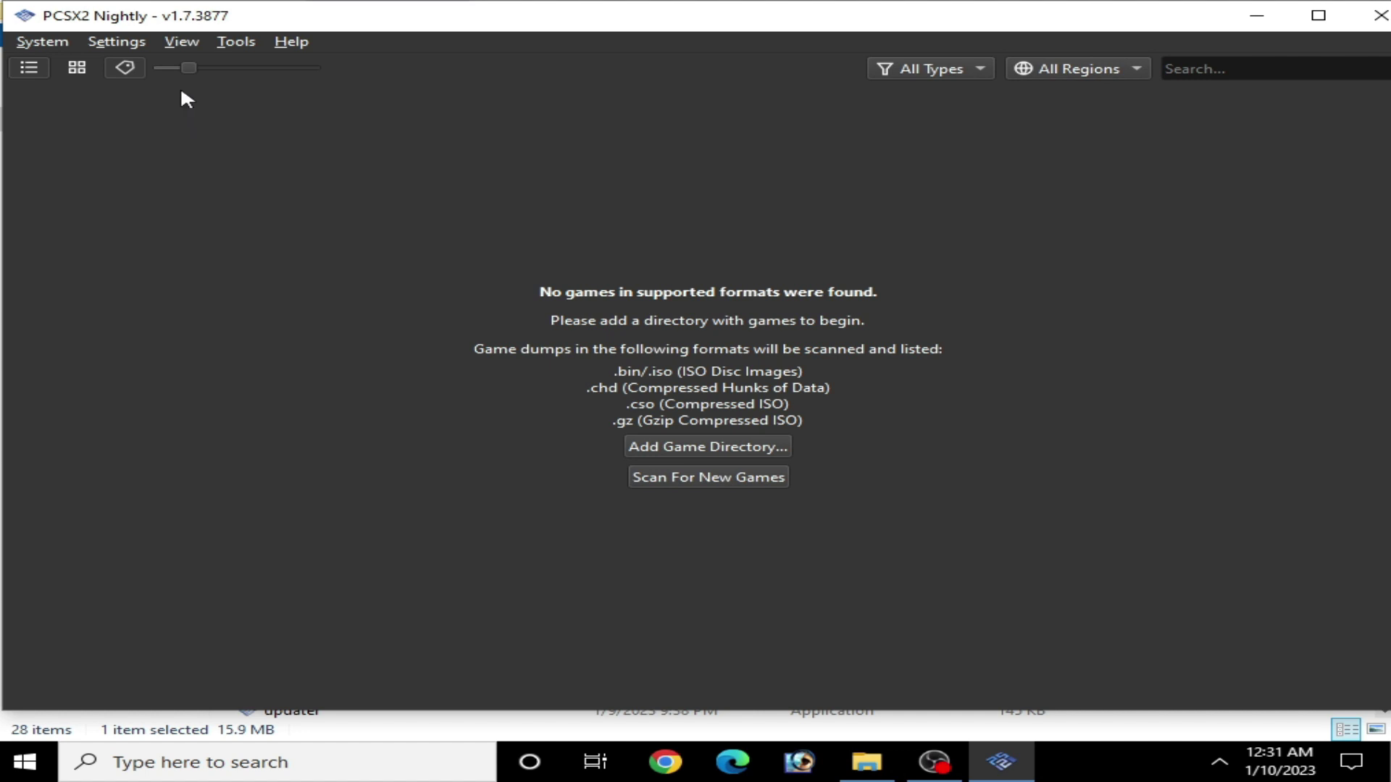
# Choose Automatic (Default) from the Renderer list in the Graphics settings
pyautogui.click(125, 42)
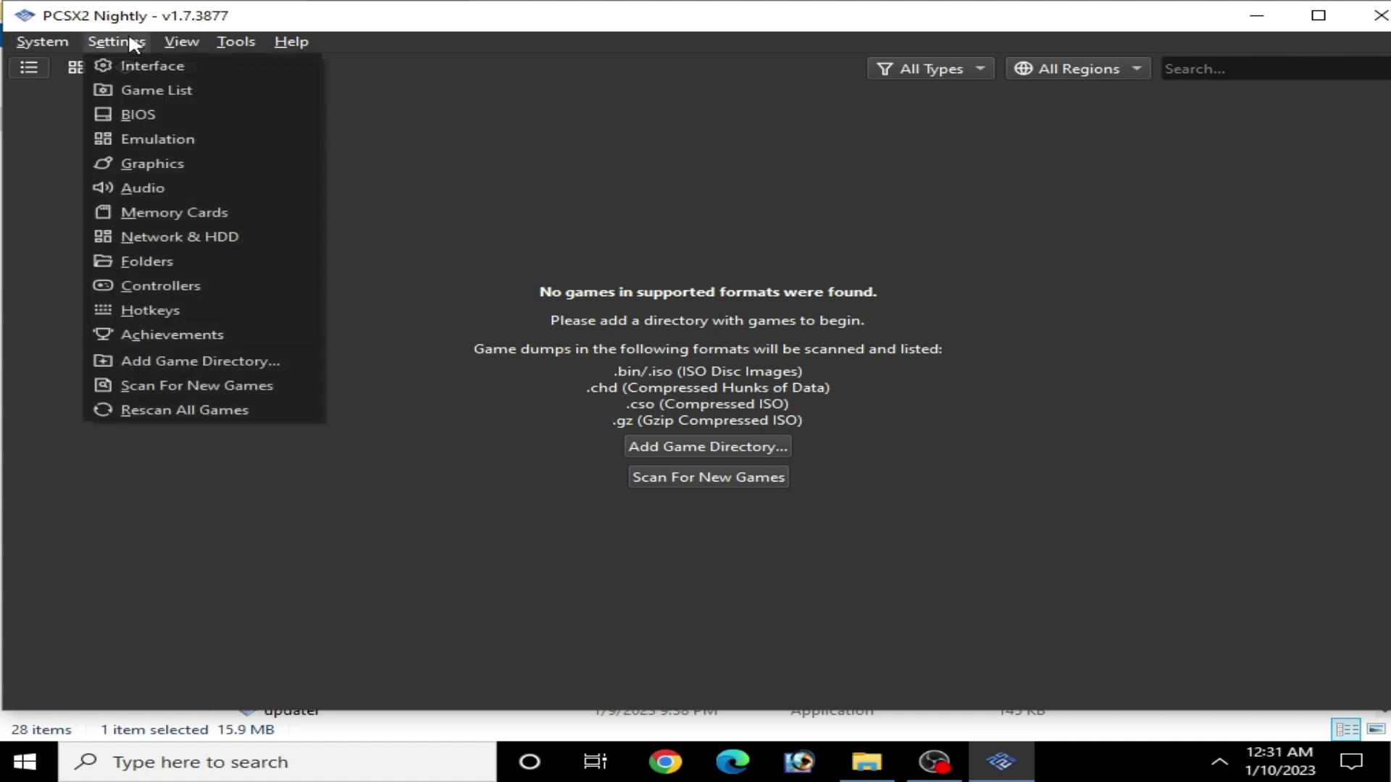
pyautogui.click(136, 166)
pyautogui.click(552, 91)
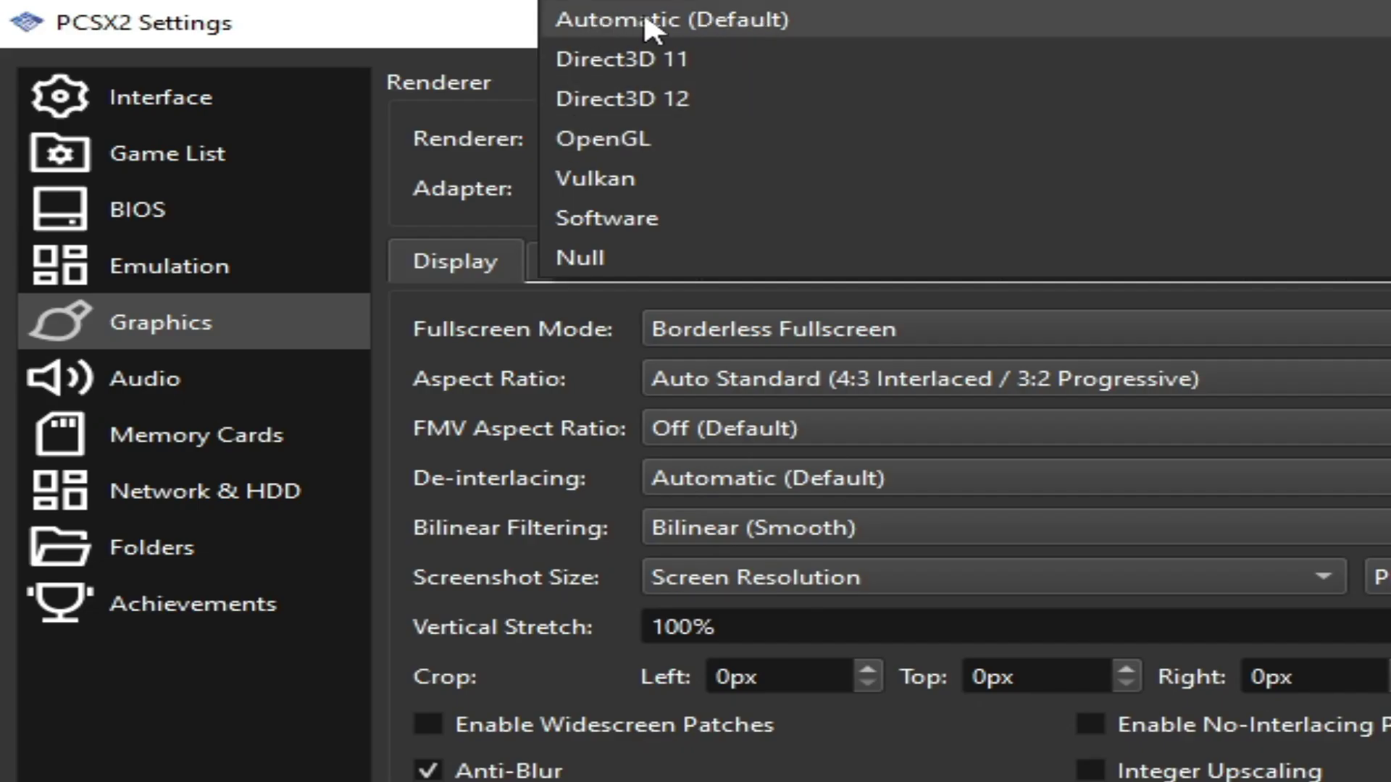
pyautogui.click(645, 15)
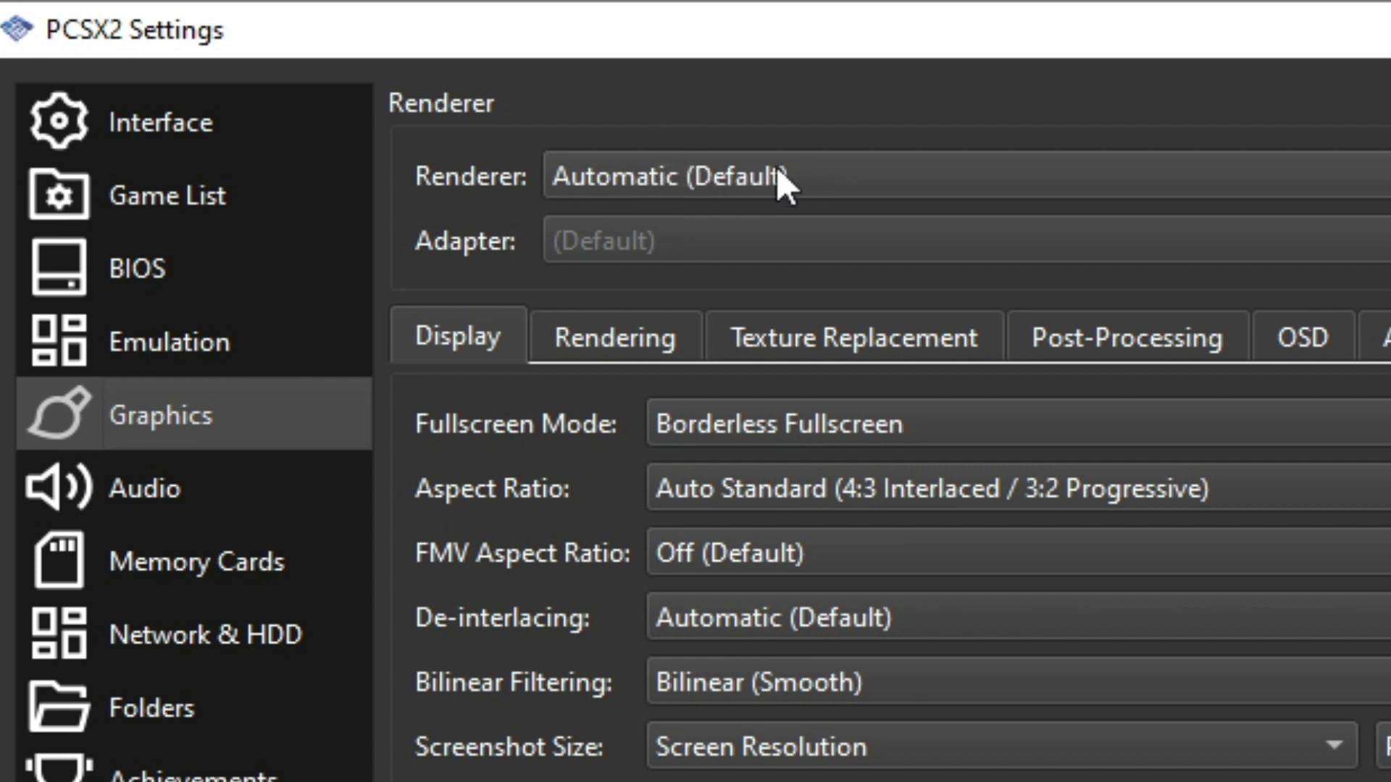
pyautogui.click(715, 177)
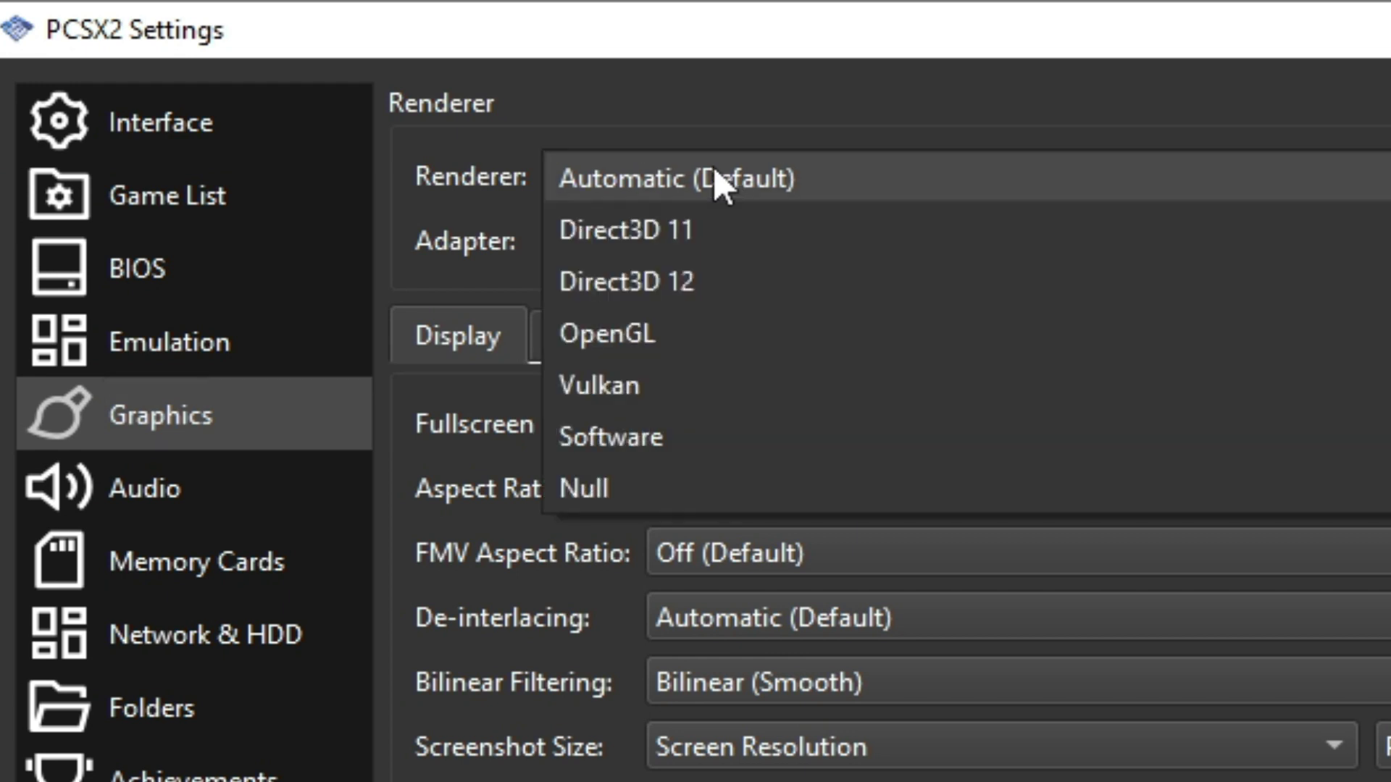
pyautogui.click(641, 285)
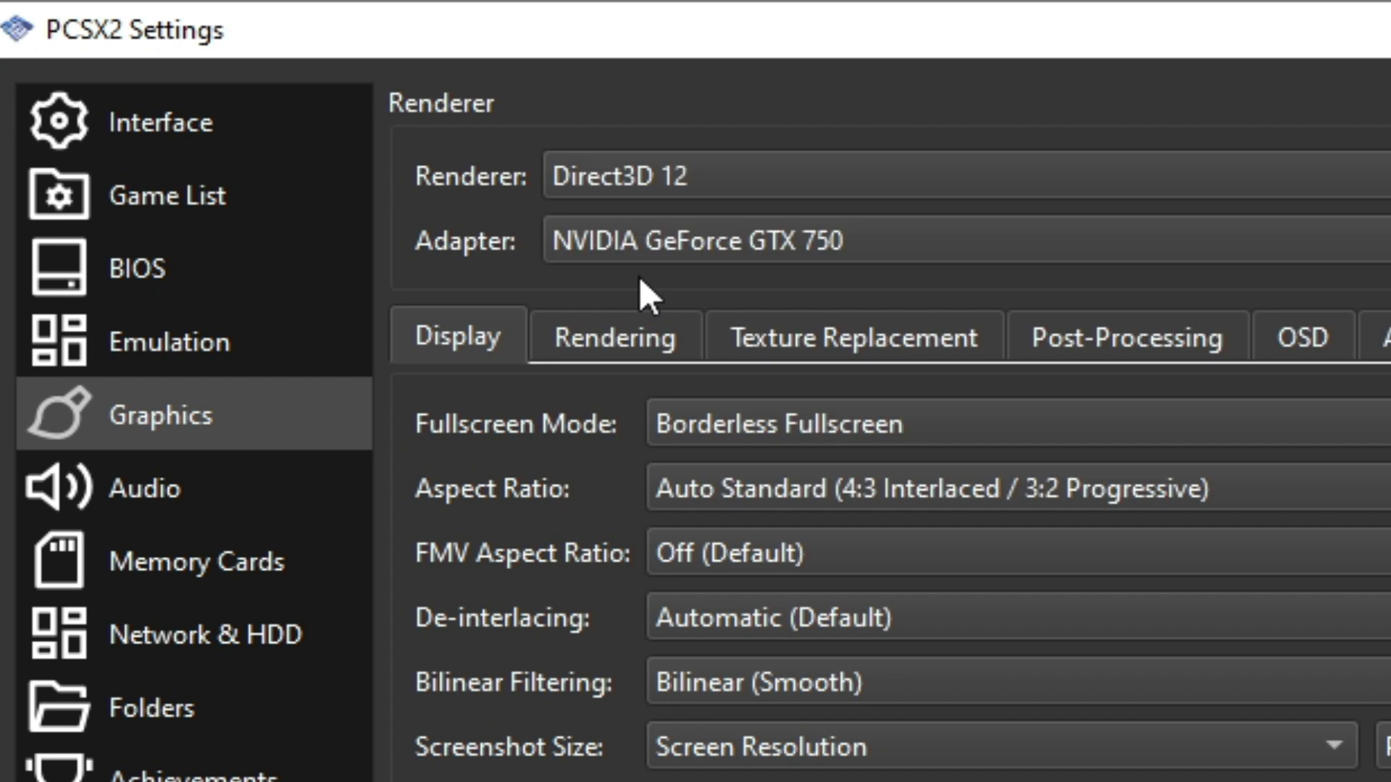
pyautogui.click(810, 243)
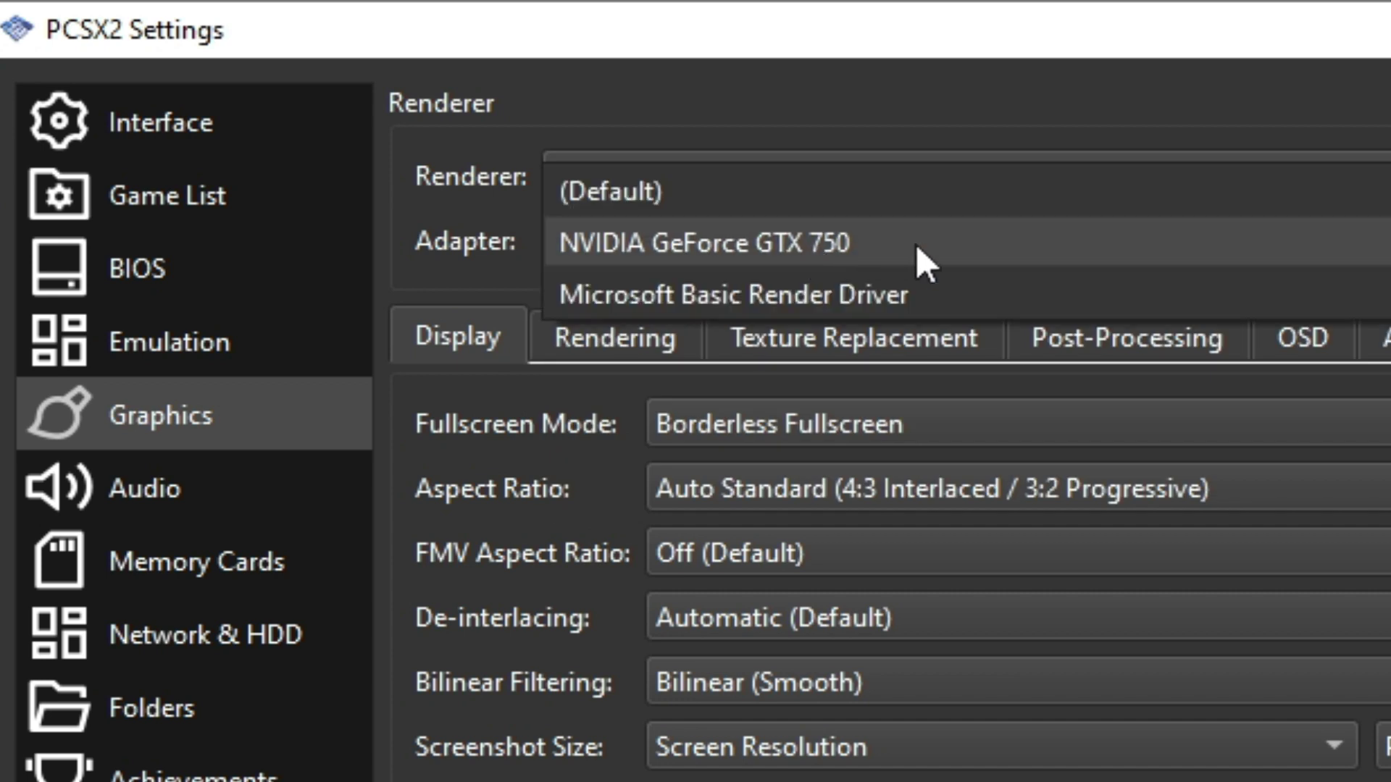
pyautogui.click(773, 284)
pyautogui.click(826, 246)
pyautogui.click(732, 206)
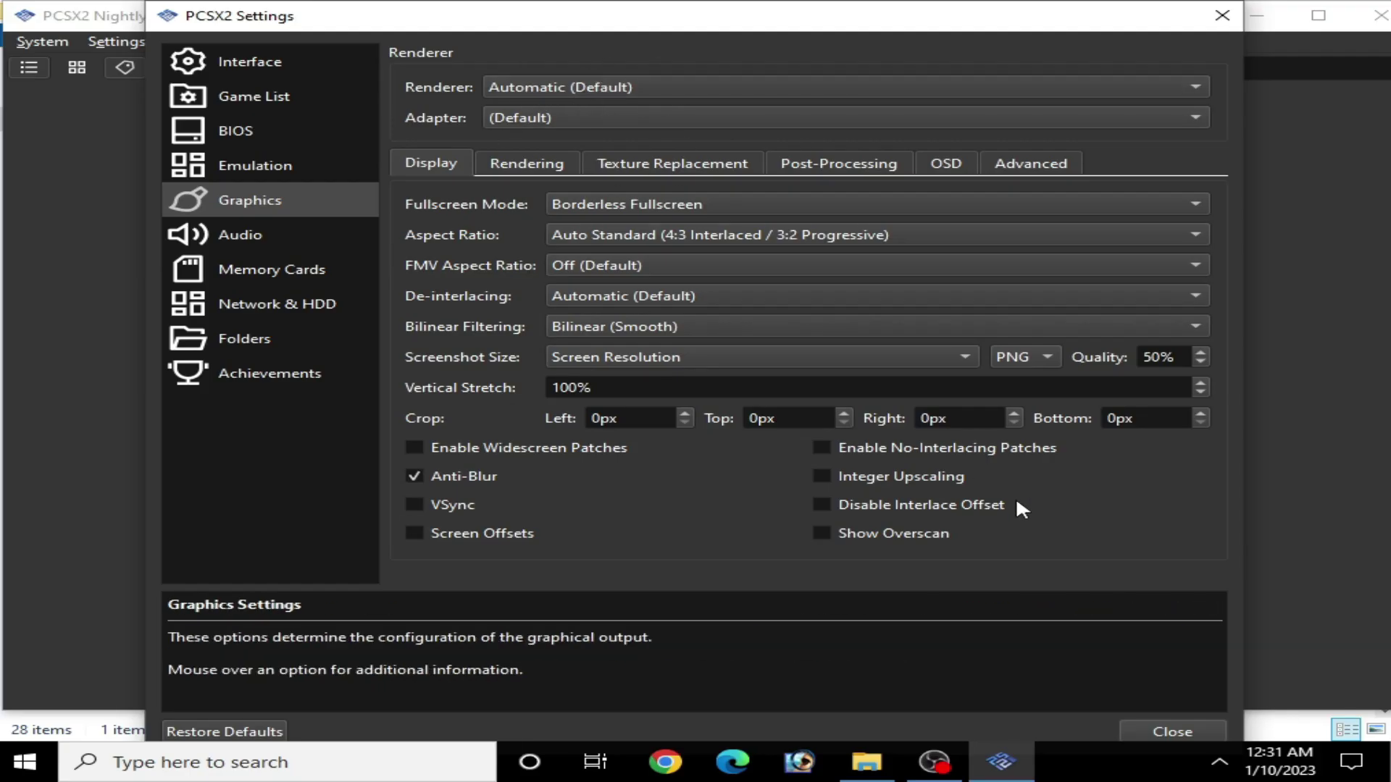
# Close the graphics settings and start the Tekken 3 (USA) (Track 1).bin file
pyautogui.click(1173, 732)
pyautogui.click(41, 41)
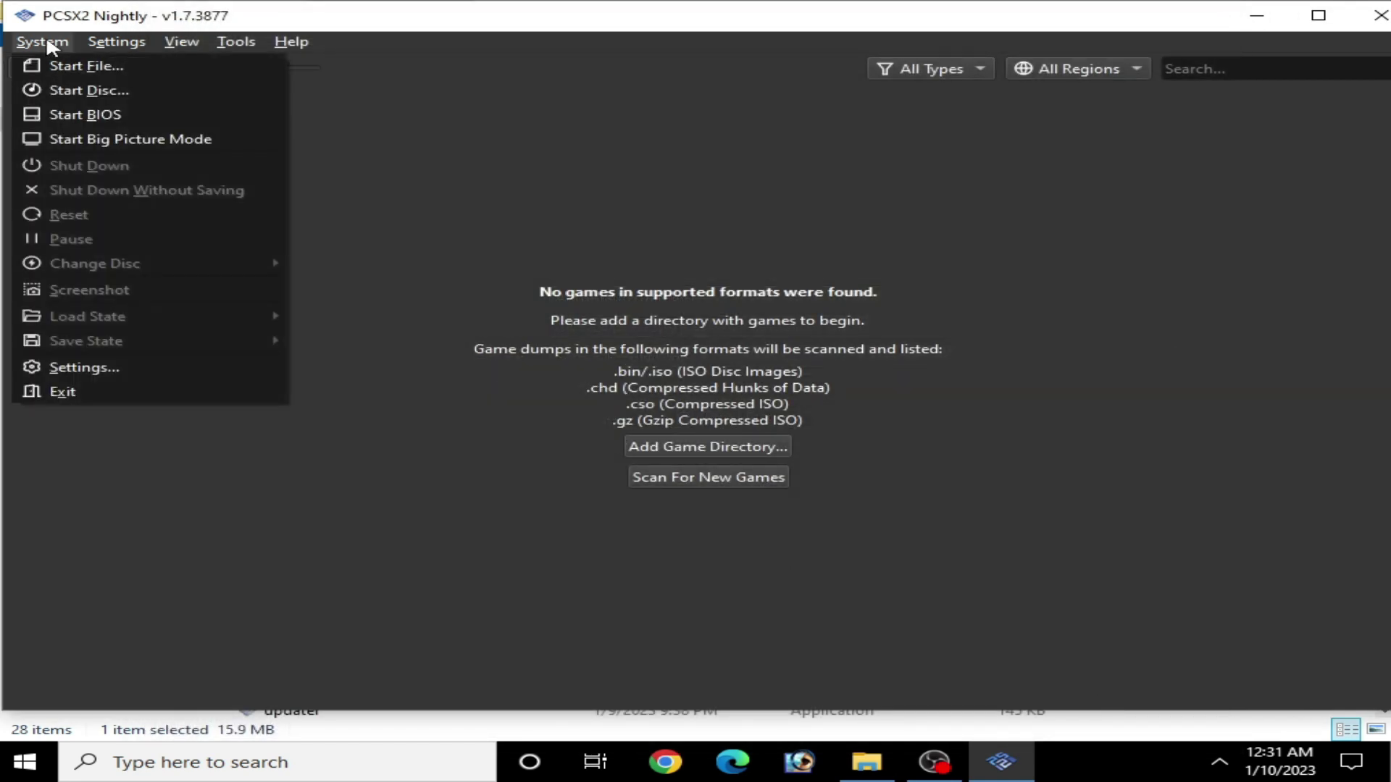
pyautogui.click(54, 66)
pyautogui.doubleClick(390, 179)
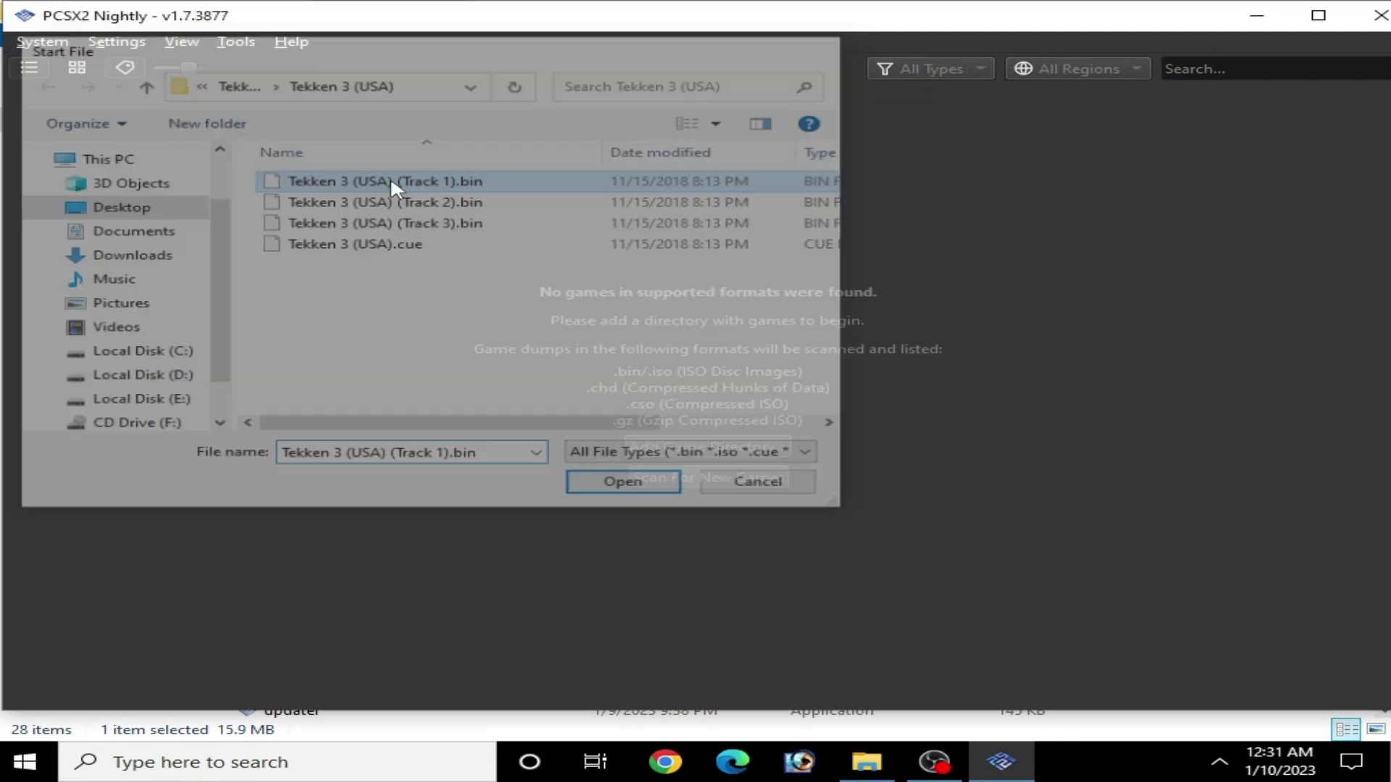